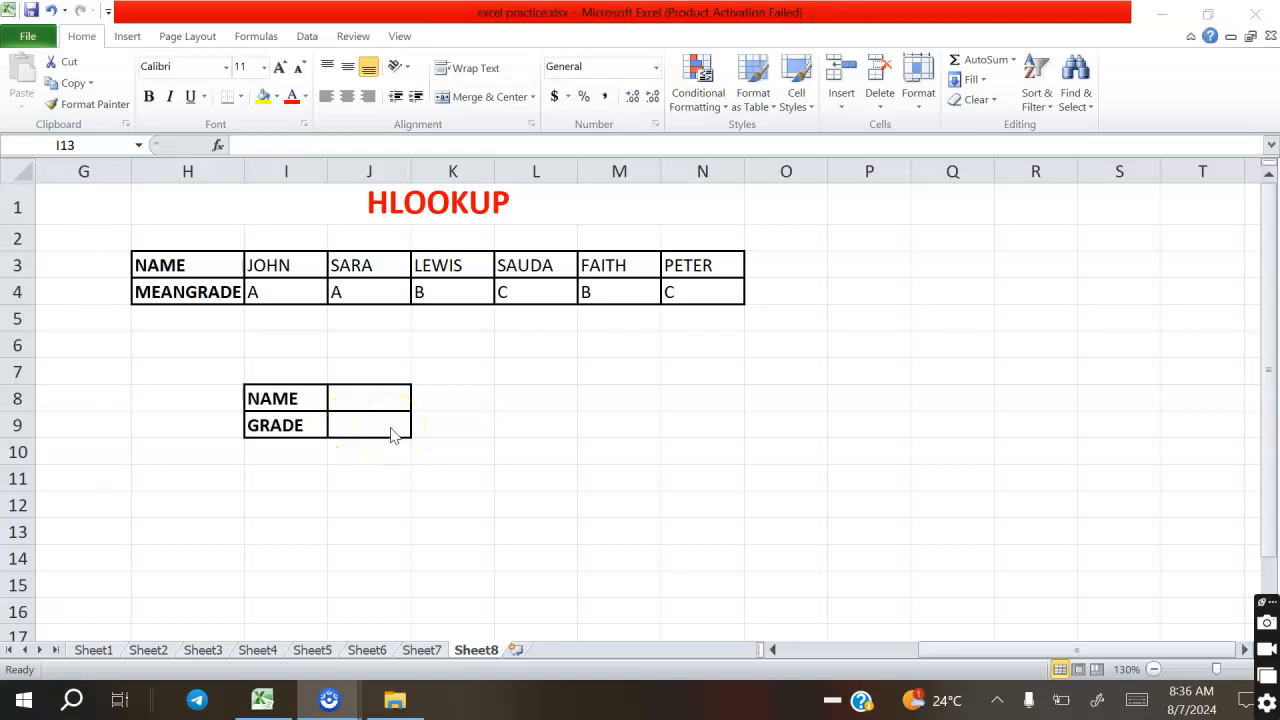
# Step: Begin an HLOOKUP formula in the GRADE cell J9 with J8 as the lookup value
pyautogui.click(390, 427)
pyautogui.click(390, 427)
pyautogui.write('=')
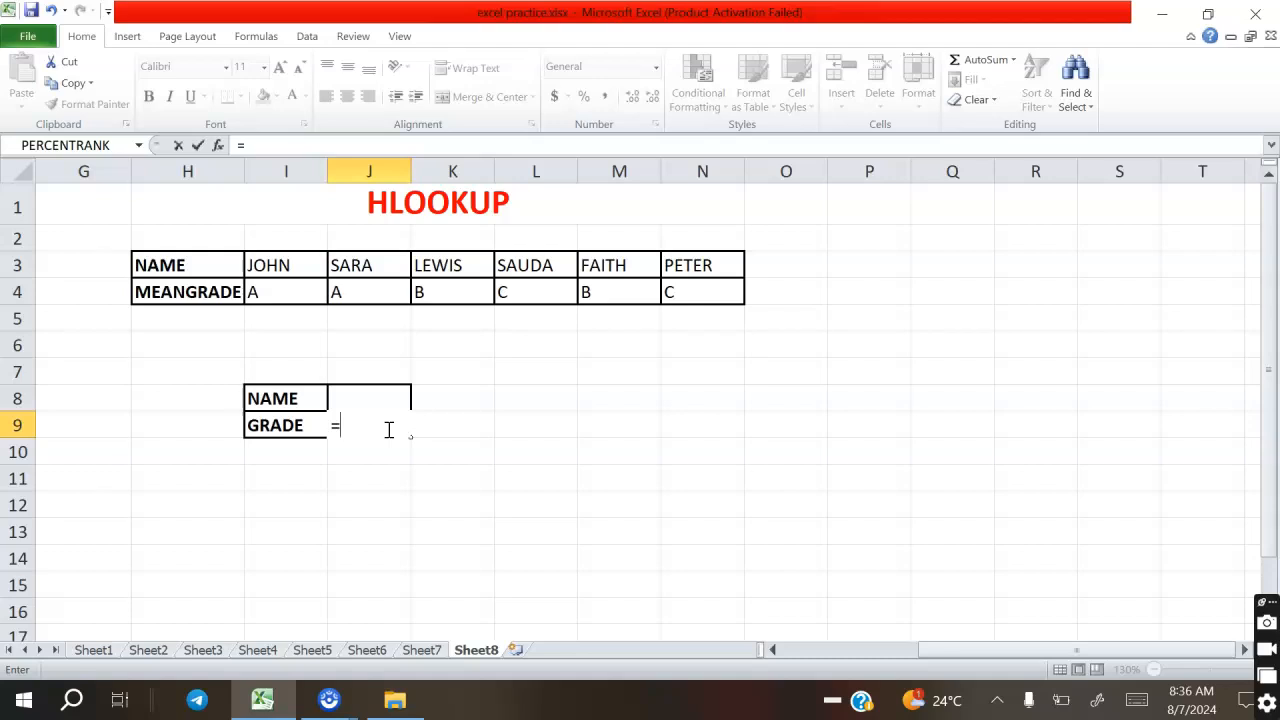
pyautogui.write('HL')
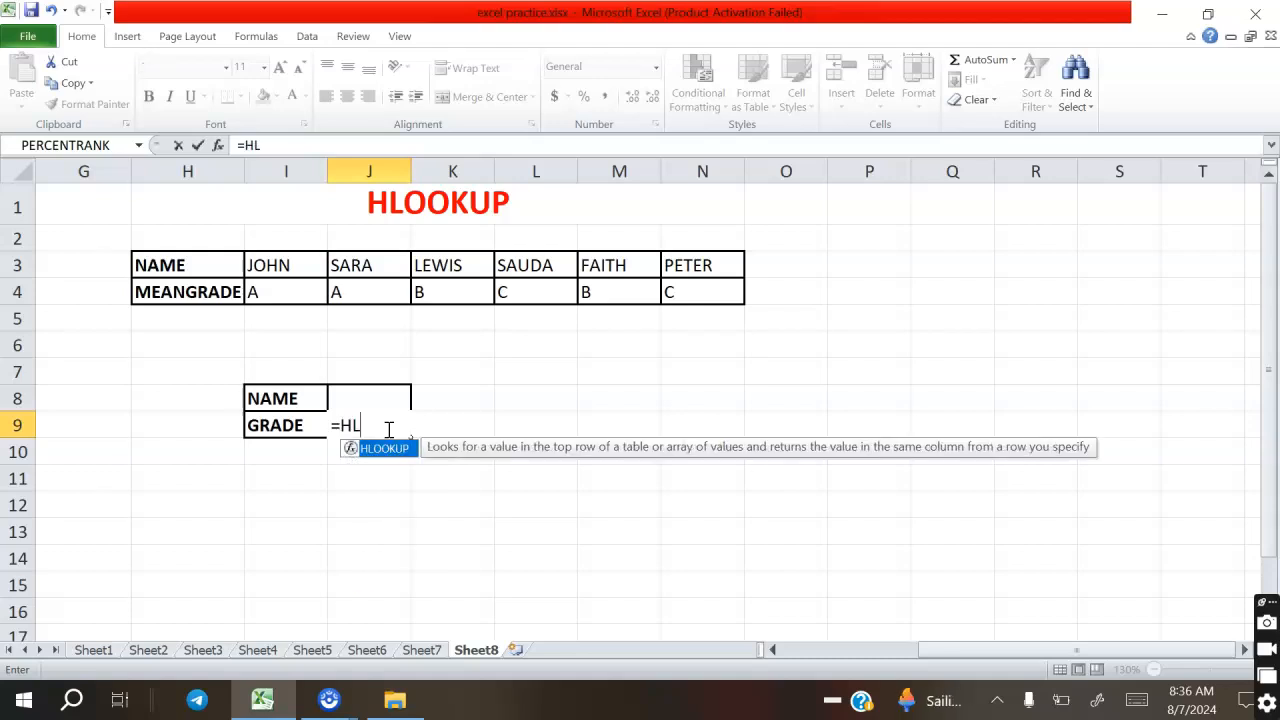
pyautogui.write('OOKUP')
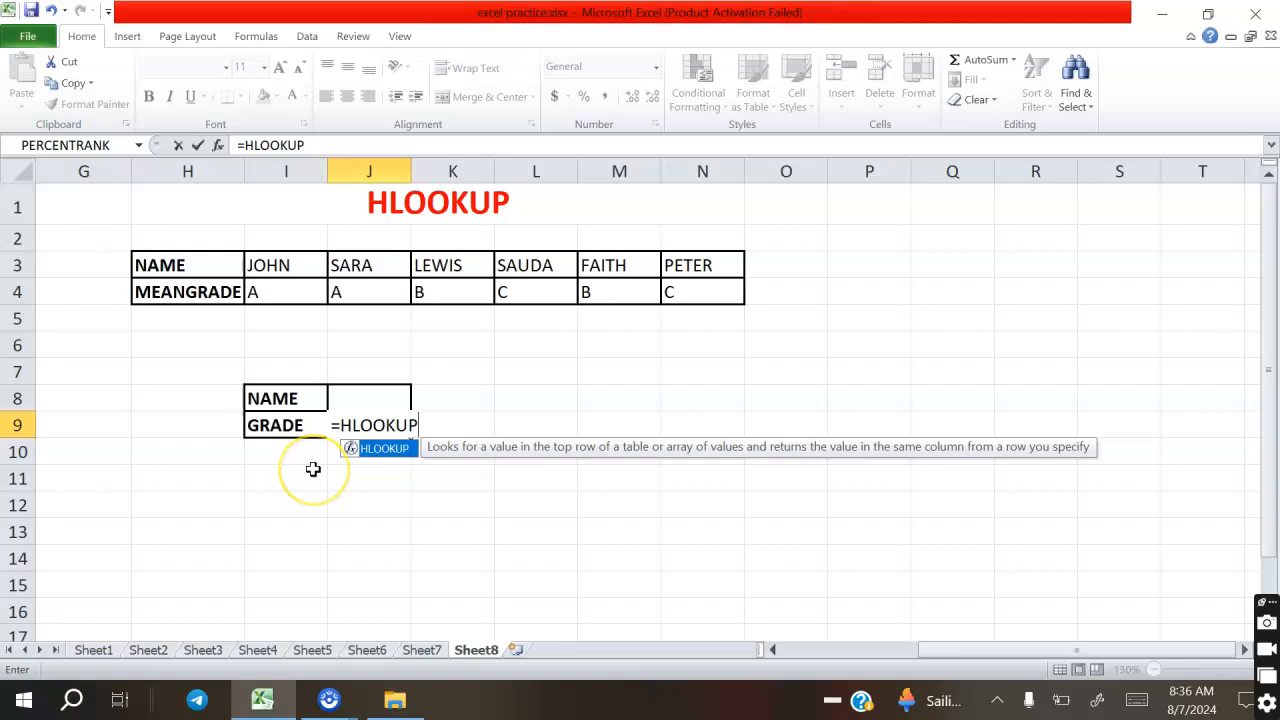
pyautogui.write('(')
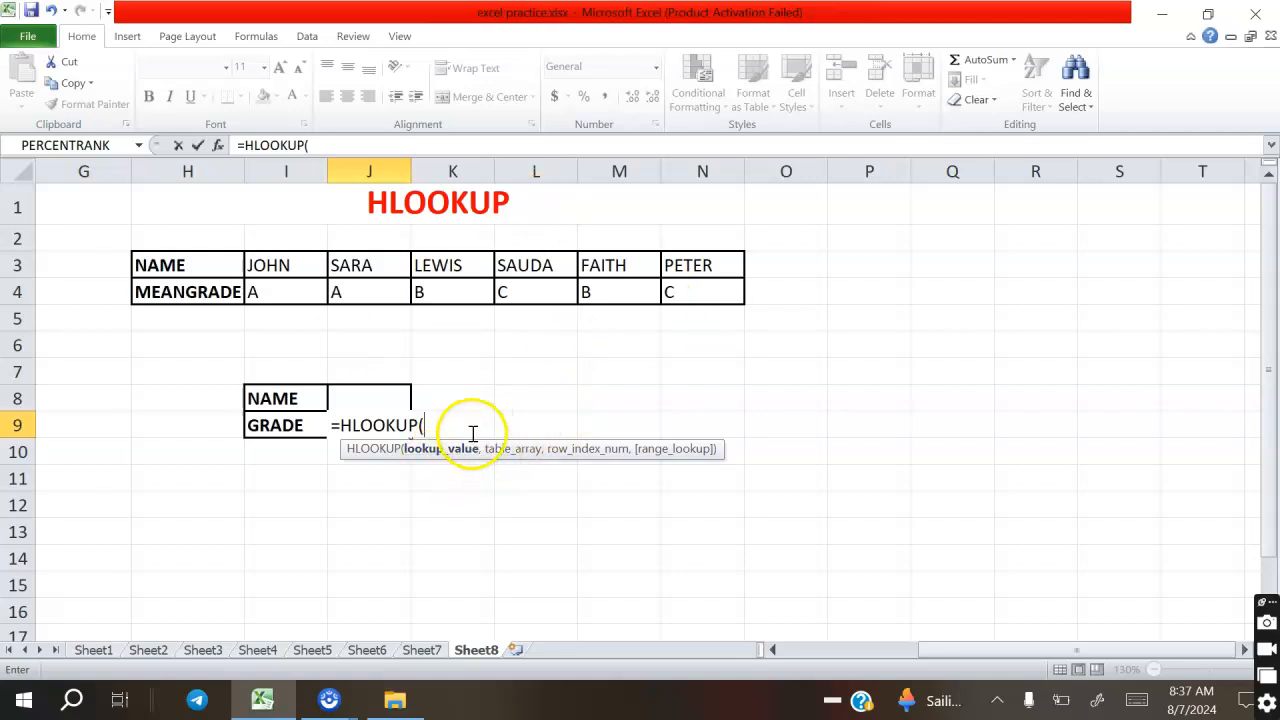
pyautogui.click(368, 397)
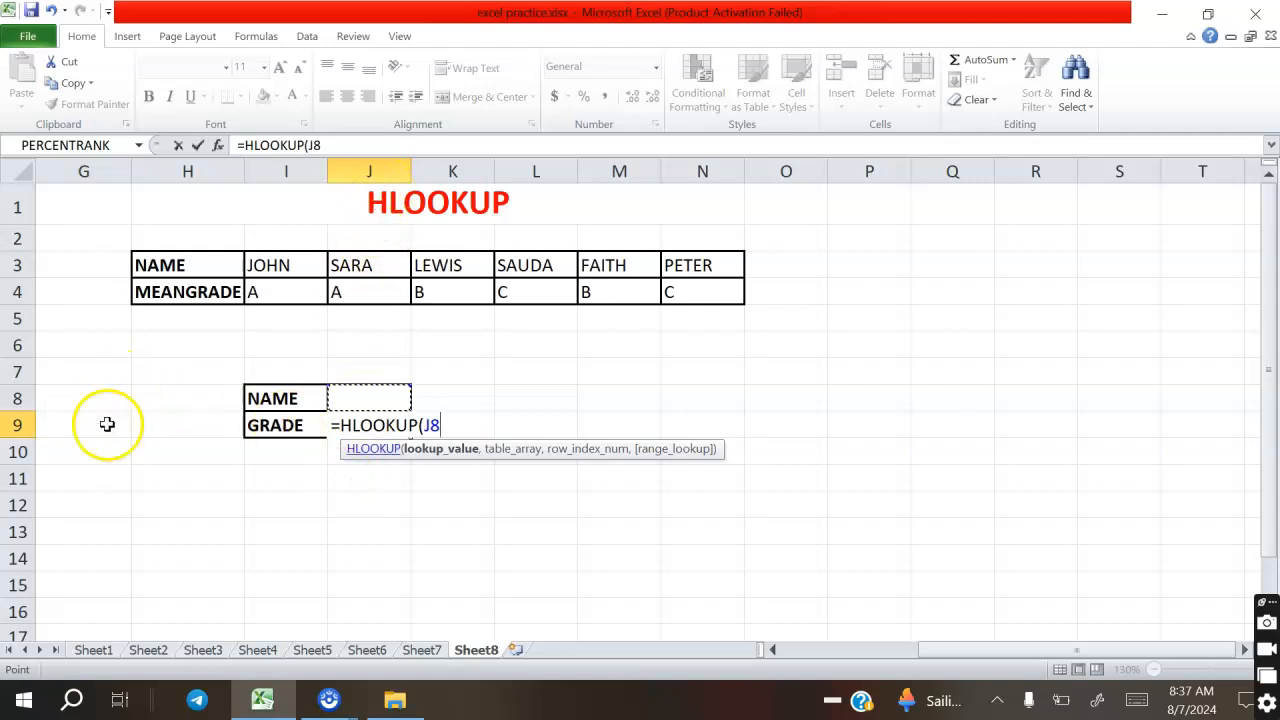
pyautogui.write(',')
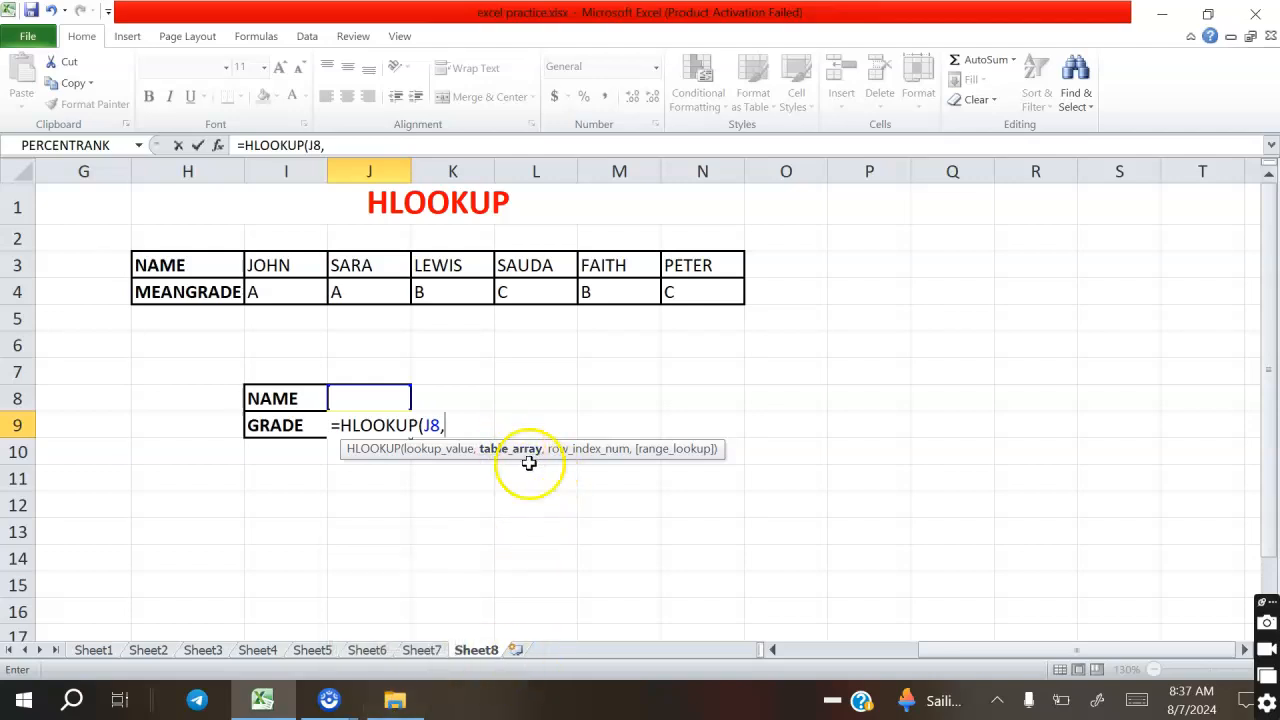
# Step: Complete the J9 formula with table array H3:N4, row index 2 and FALSE for an exact match
pyautogui.moveTo(137, 263); pyautogui.dragTo(676, 290)
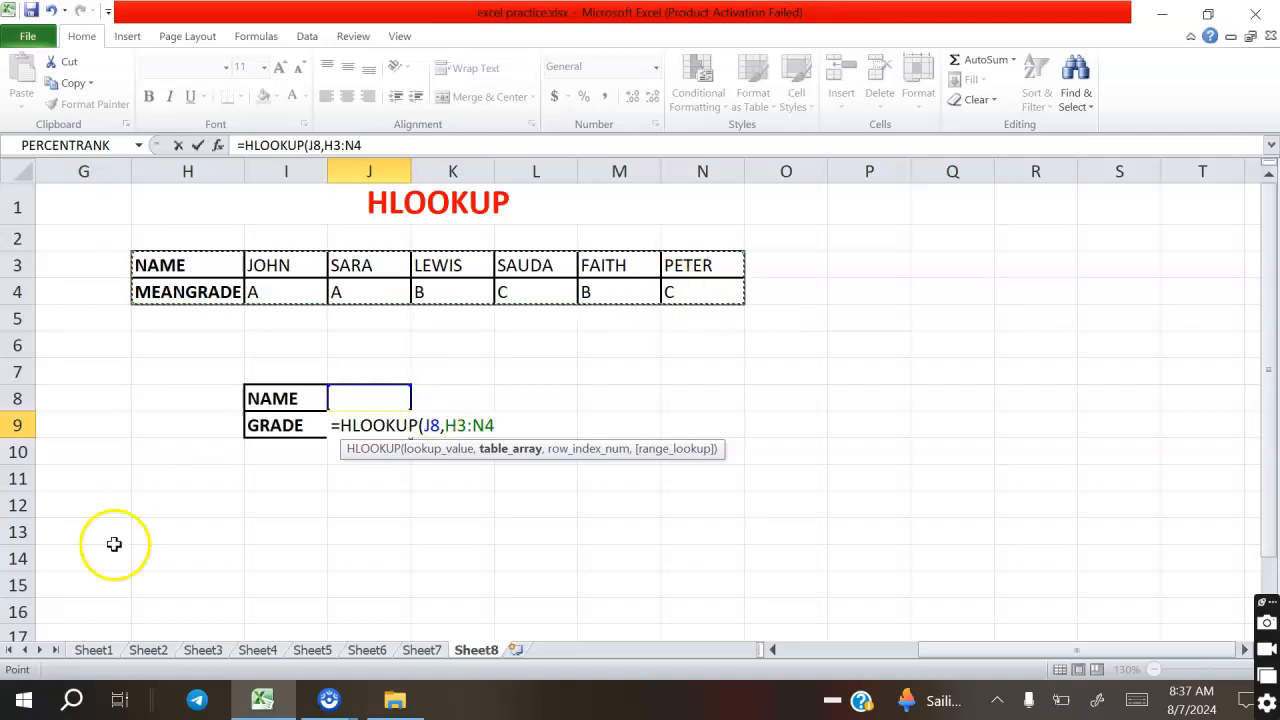
pyautogui.write(',')
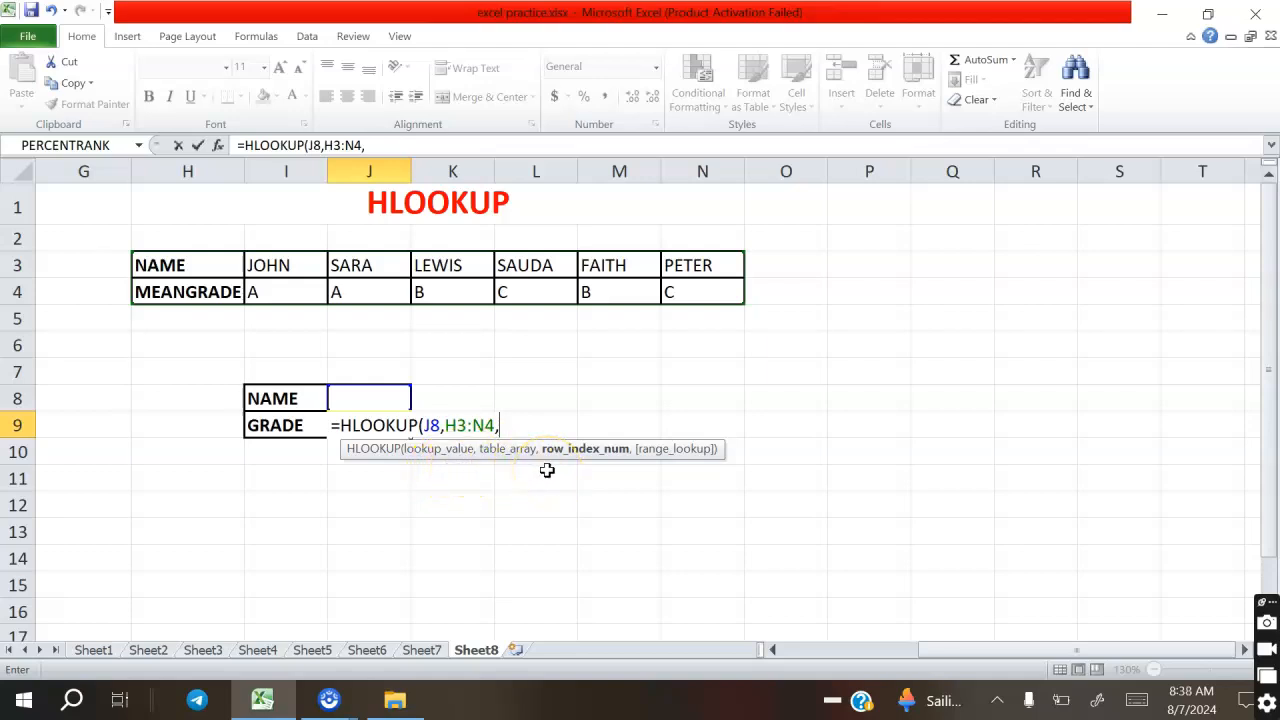
pyautogui.write('2')
pyautogui.write(',')
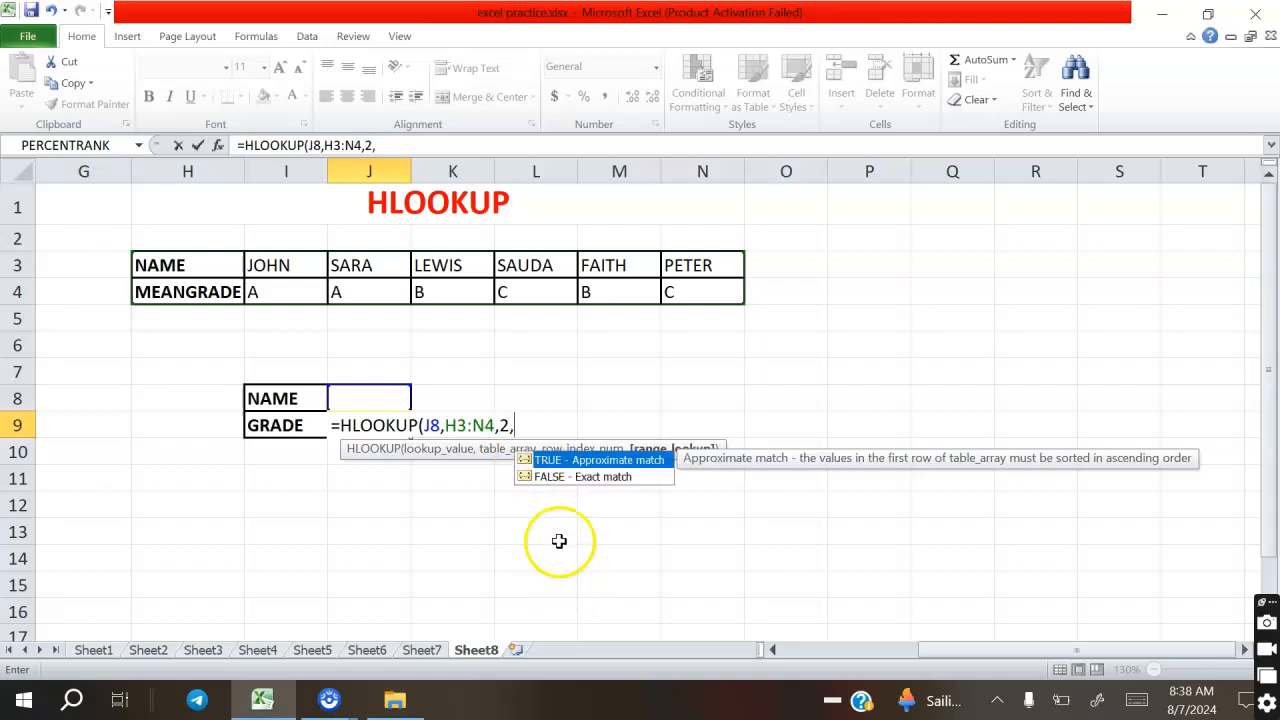
pyautogui.click(557, 479)
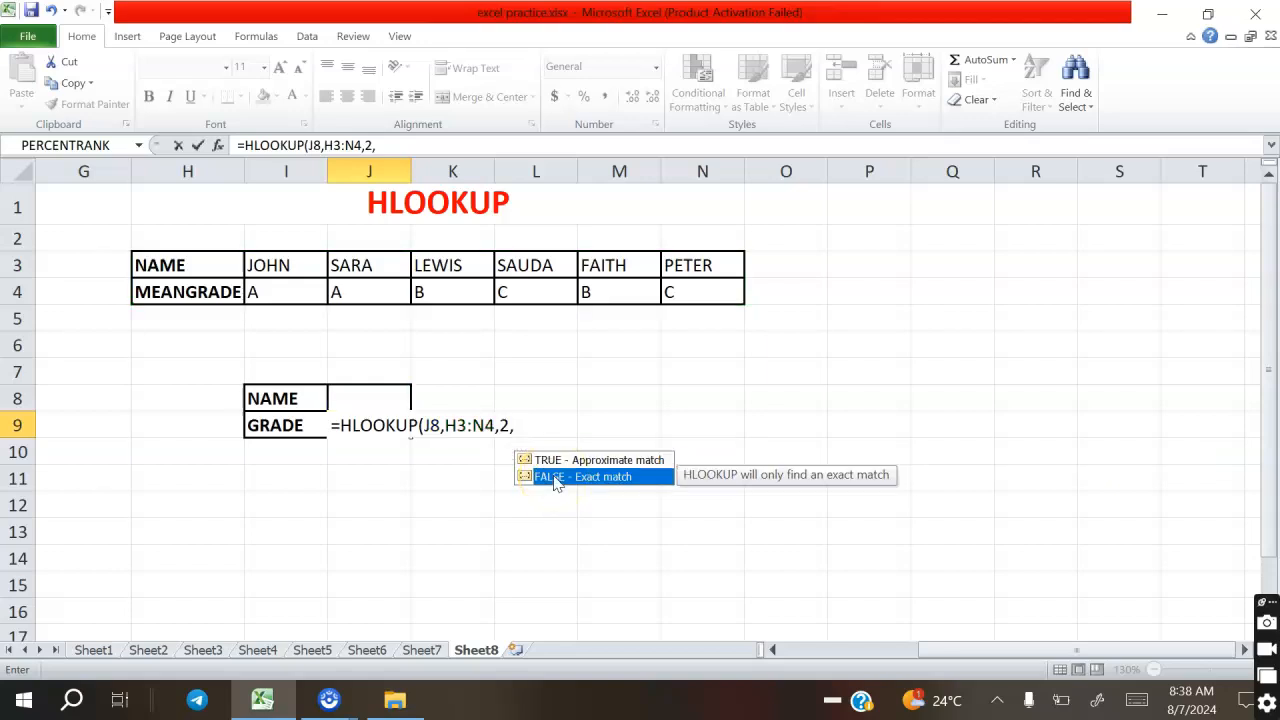
pyautogui.doubleClick(557, 480)
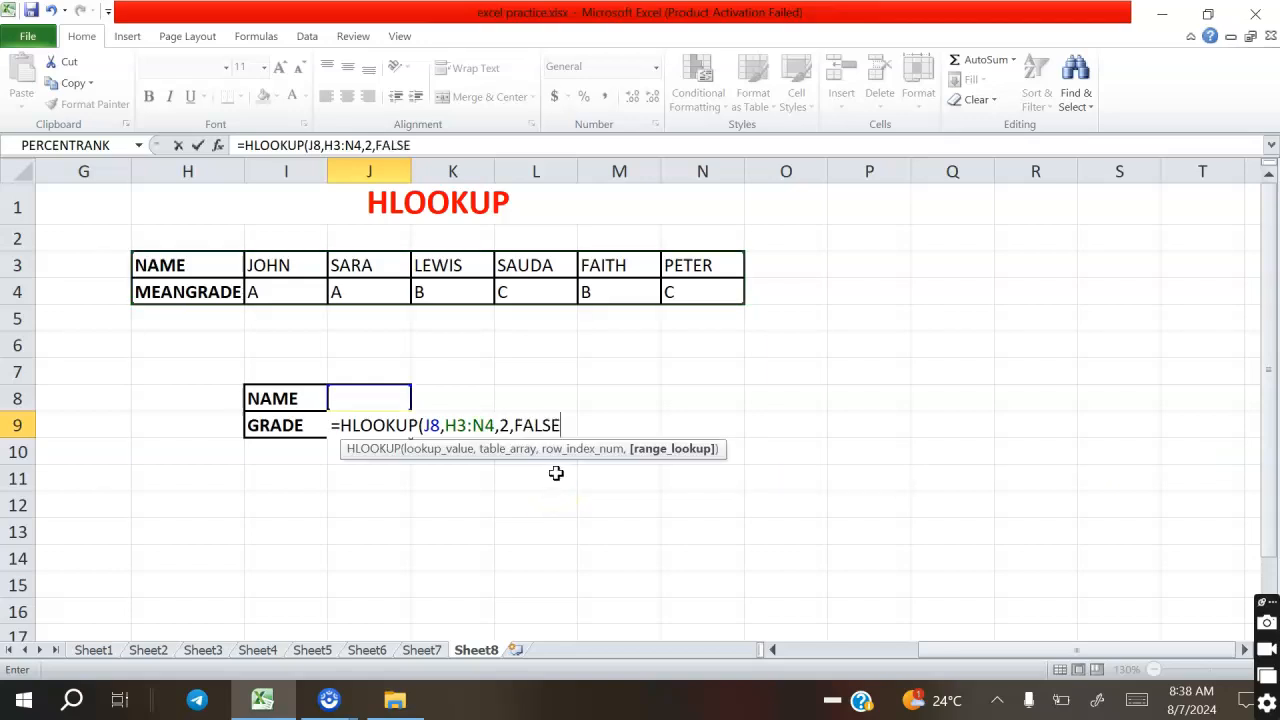
pyautogui.write(')')
pyautogui.press('Return')
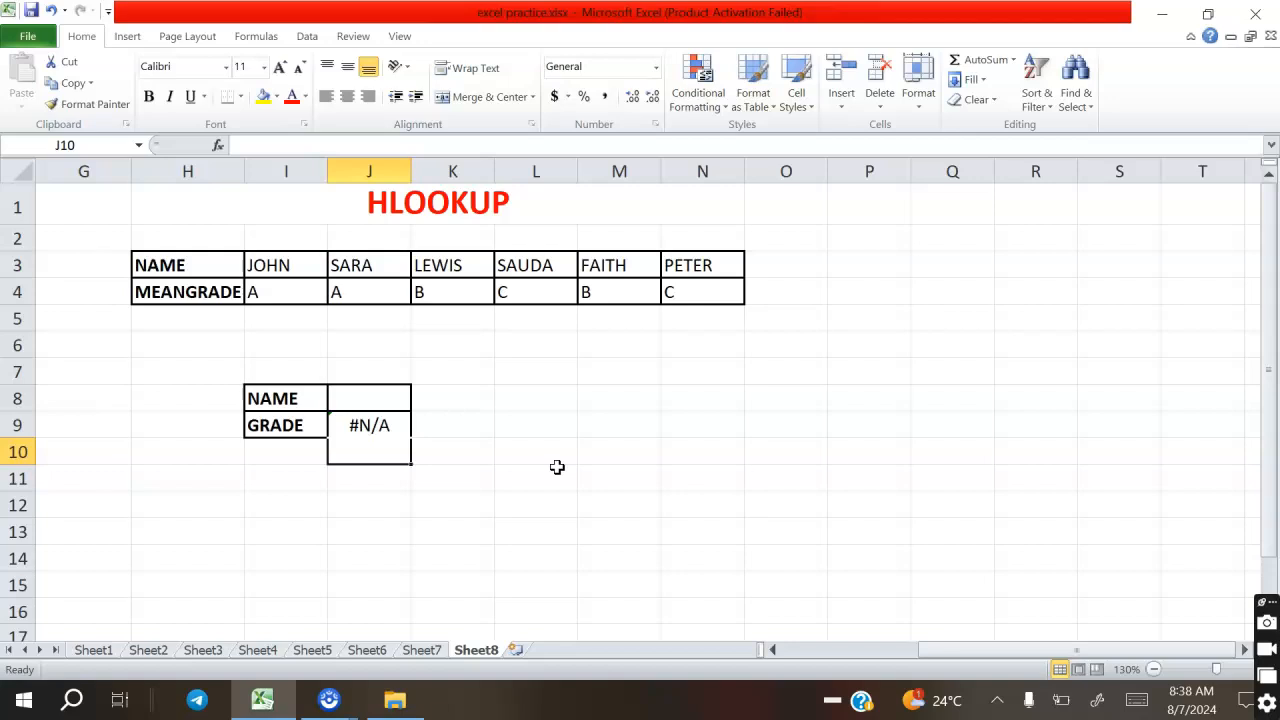
# Step: Enter the name listed in I3 as the lookup name in J8
pyautogui.click(300, 562)
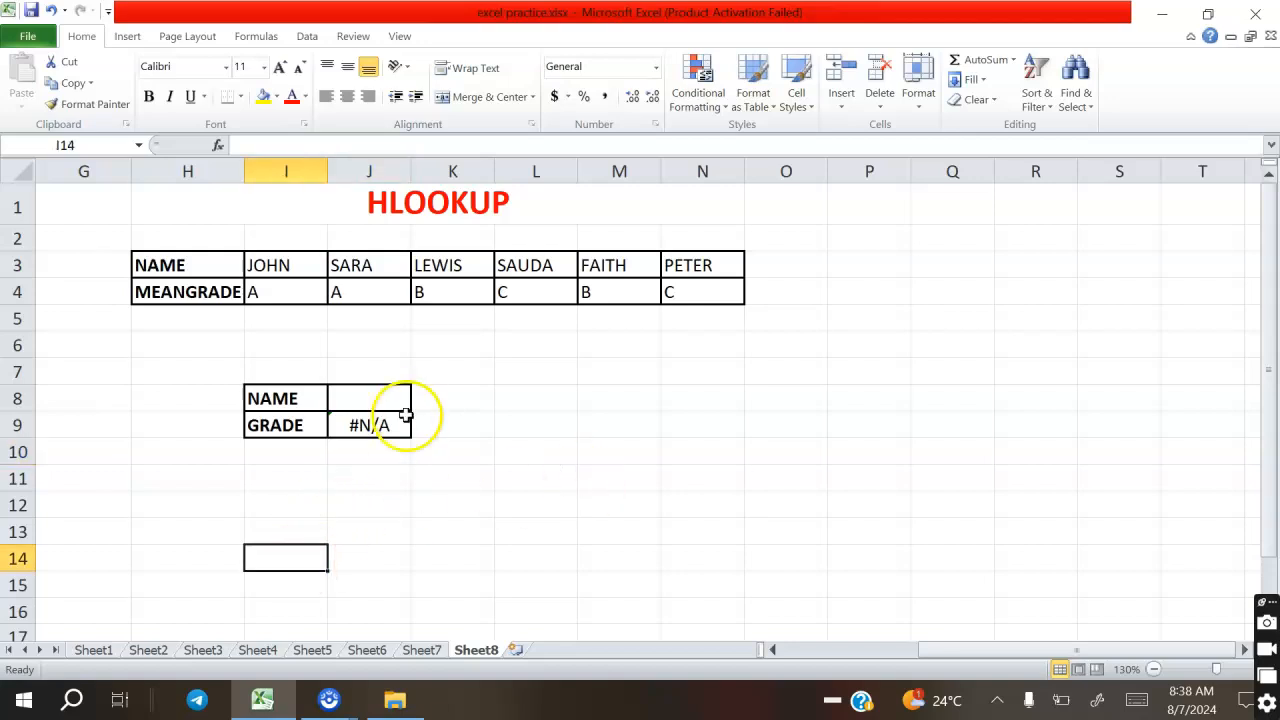
pyautogui.click(400, 398)
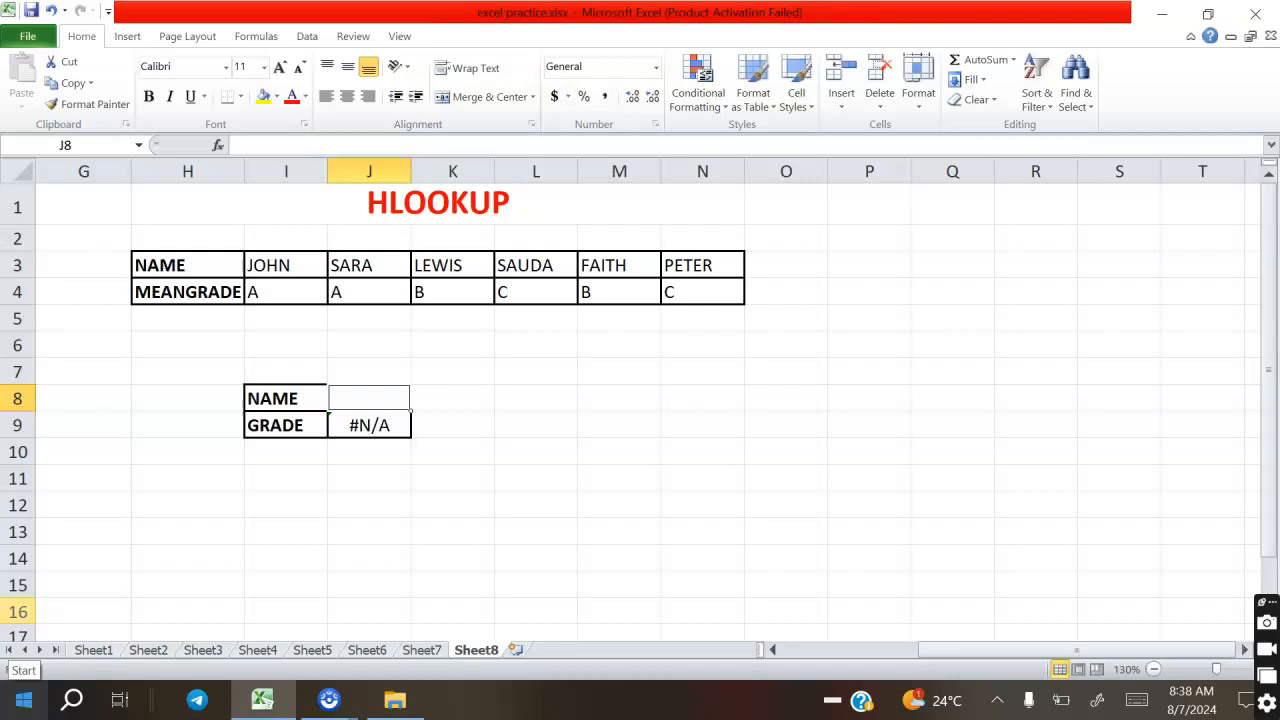
pyautogui.write('JOHN')
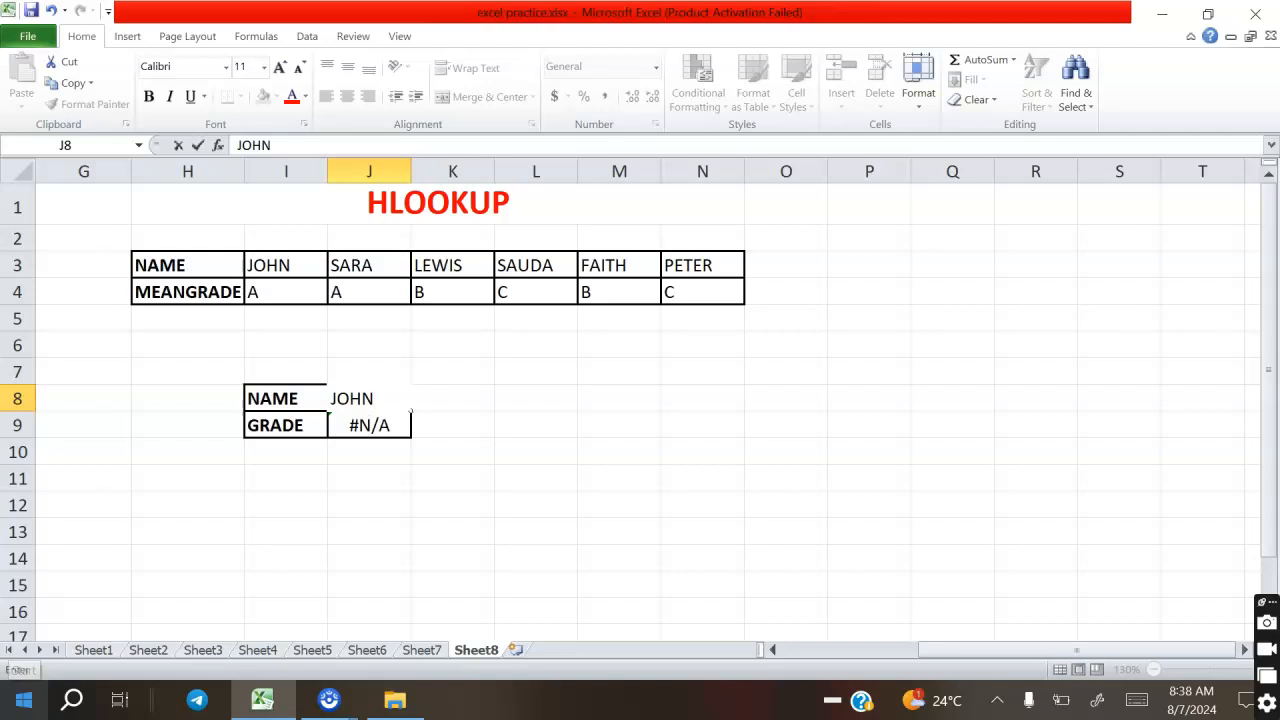
pyautogui.press('Return')
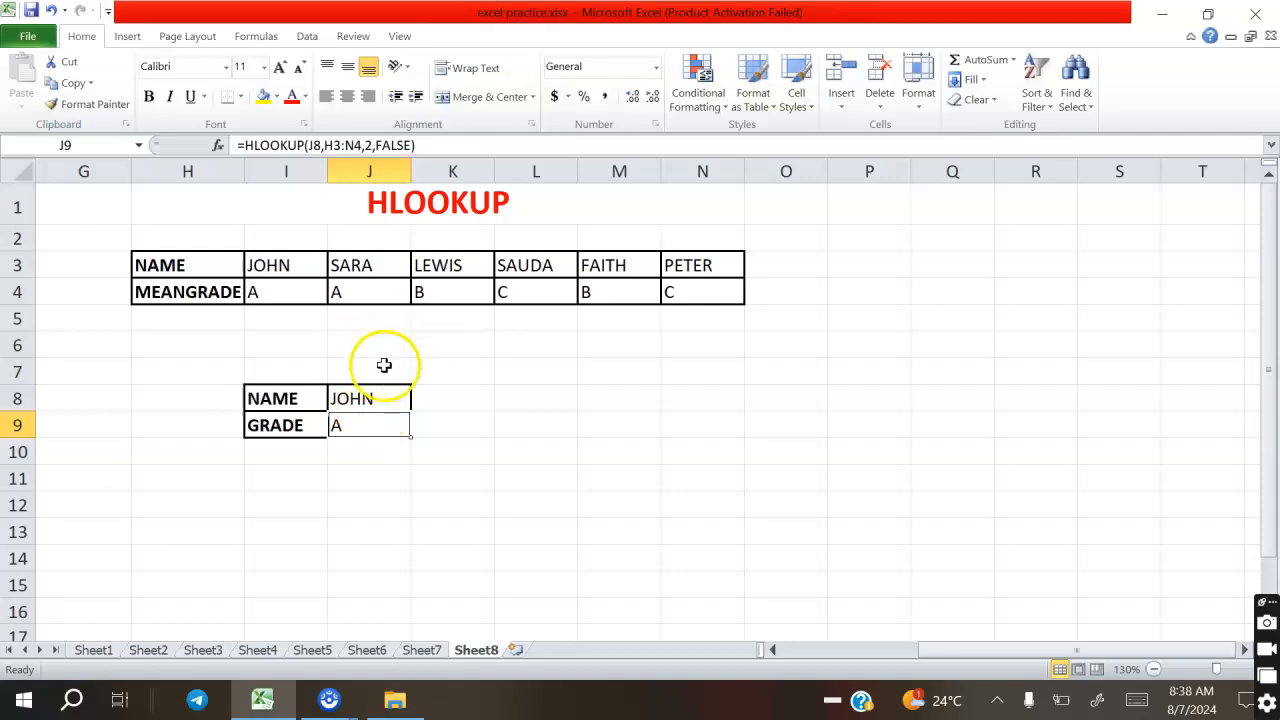
# Step: Replace the lookup name in J8 with the name listed in K3
pyautogui.click(390, 398)
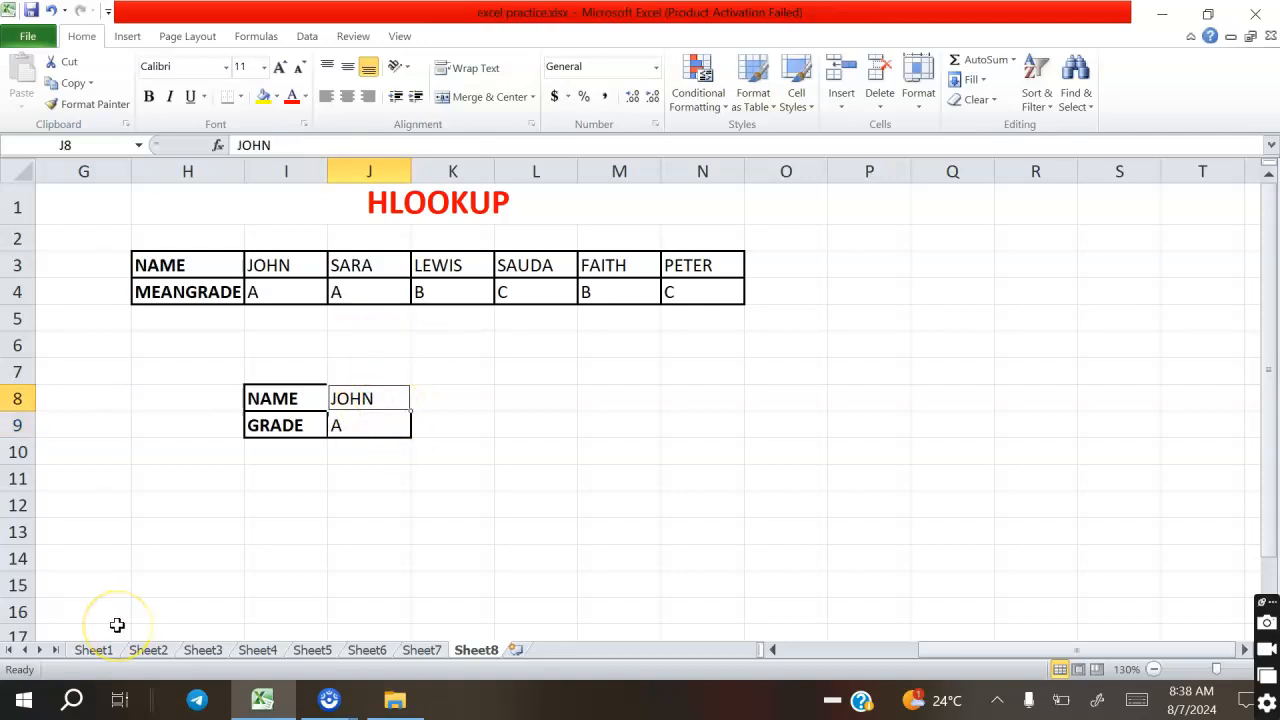
pyautogui.press('BackSpace')
pyautogui.write('LEWIS')
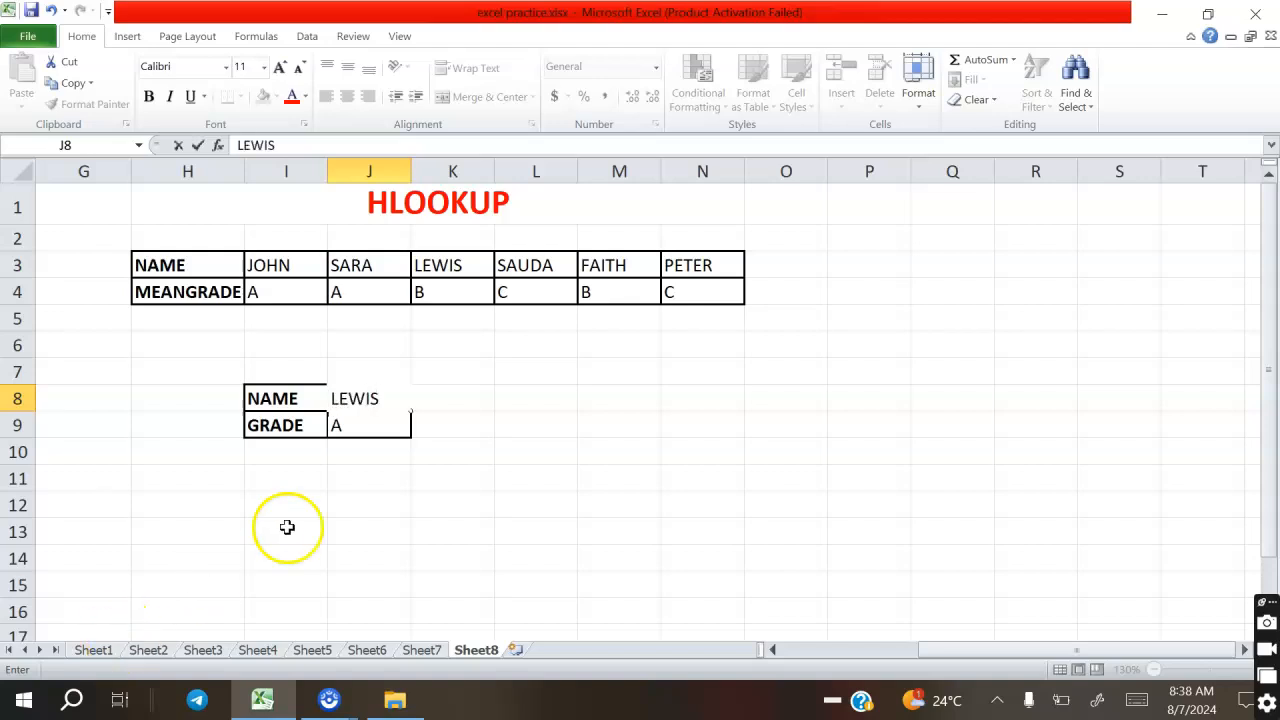
pyautogui.click(358, 427)
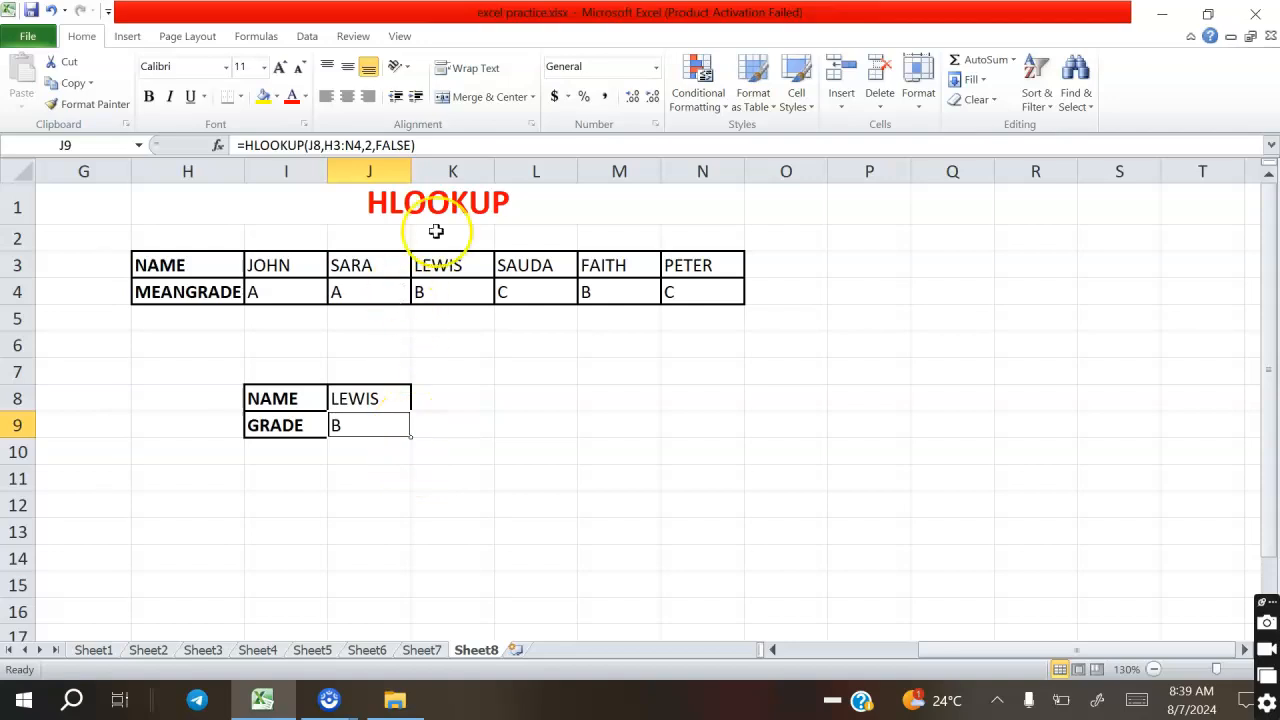
# Step: Set the range_lookup argument of the HLOOKUP formula in J9 to TRUE for an approximate match
pyautogui.click(400, 146)
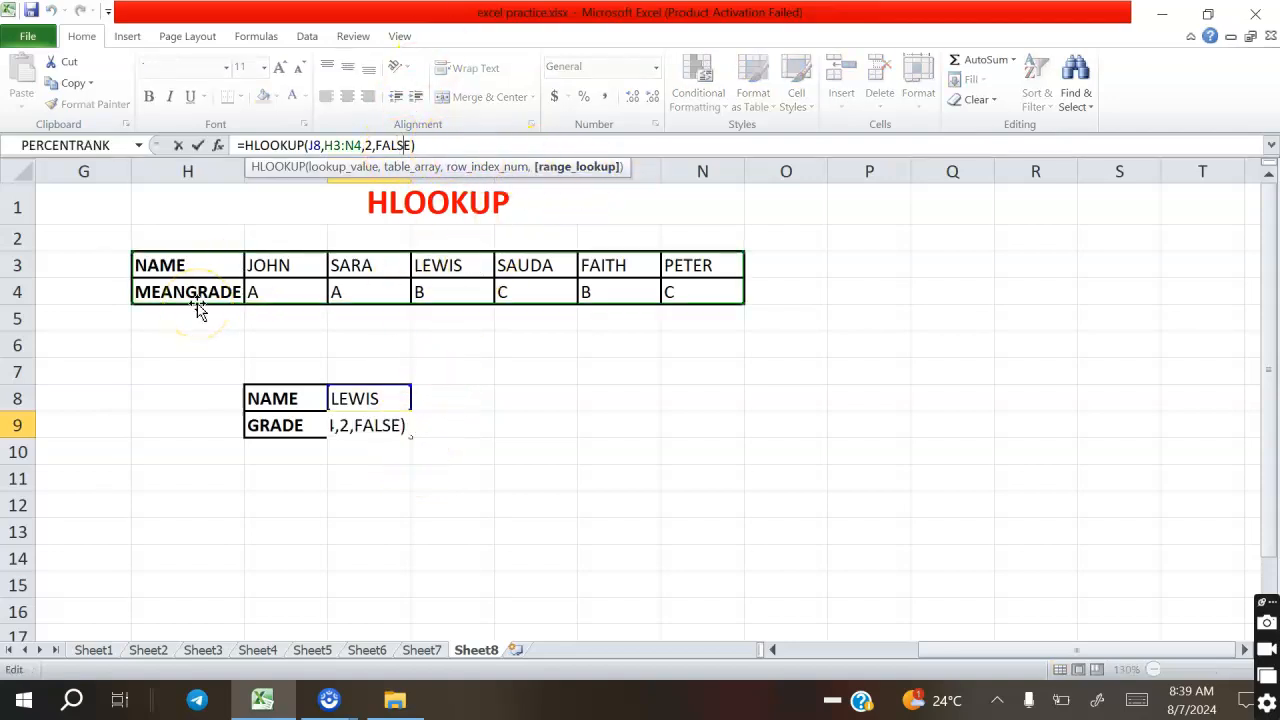
pyautogui.press('BackSpace')
pyautogui.press('BackSpace')
pyautogui.press('BackSpace')
pyautogui.press('BackSpace')
pyautogui.press('BackSpace')
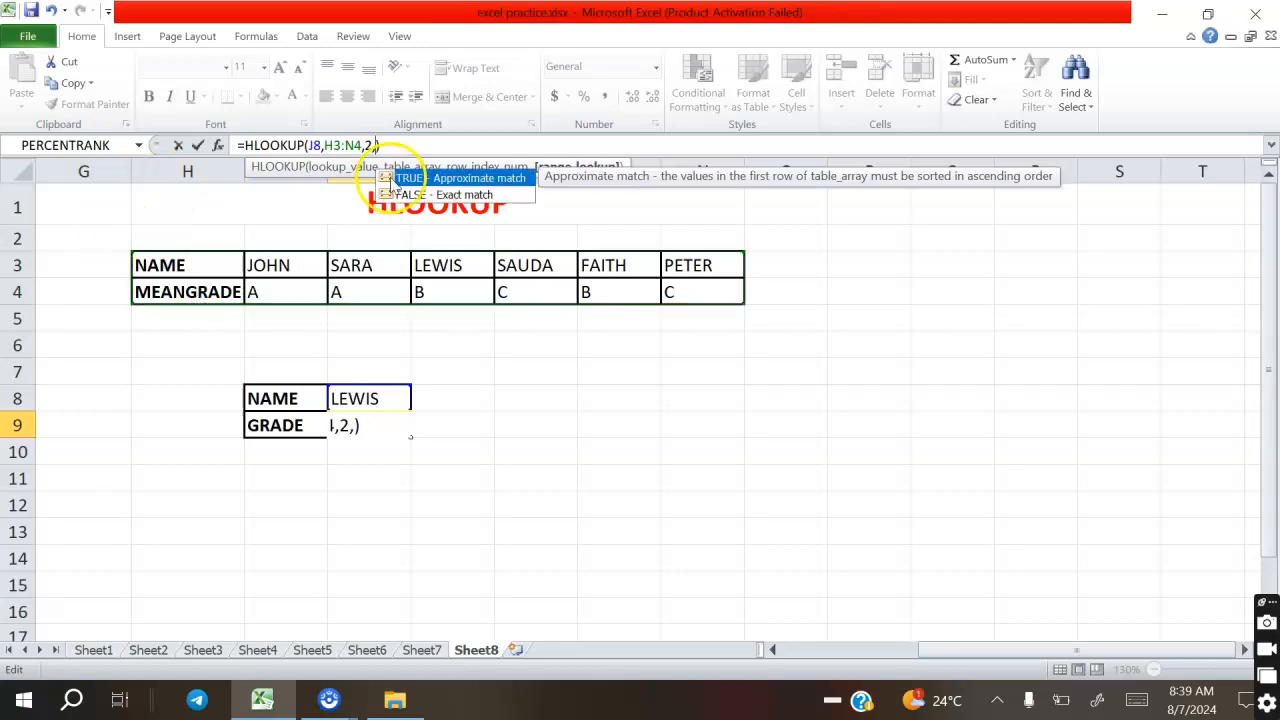
pyautogui.click(465, 182)
pyautogui.doubleClick(465, 182)
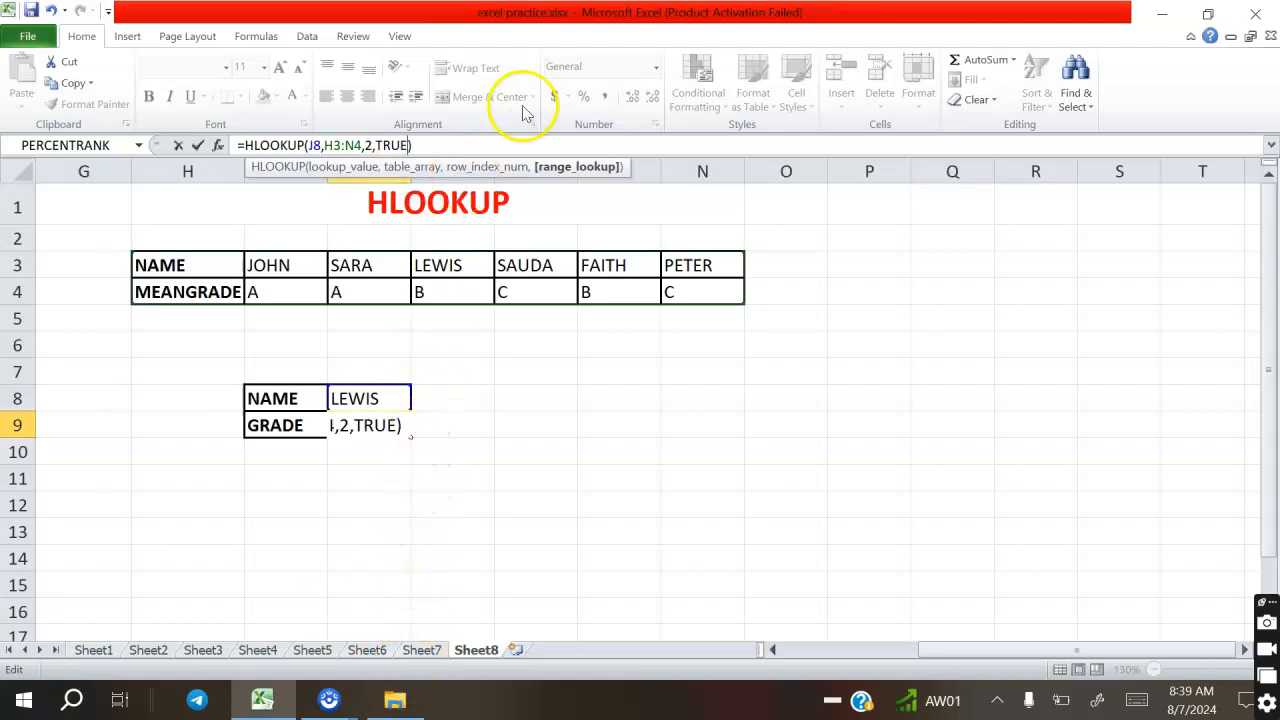
pyautogui.press('Return')
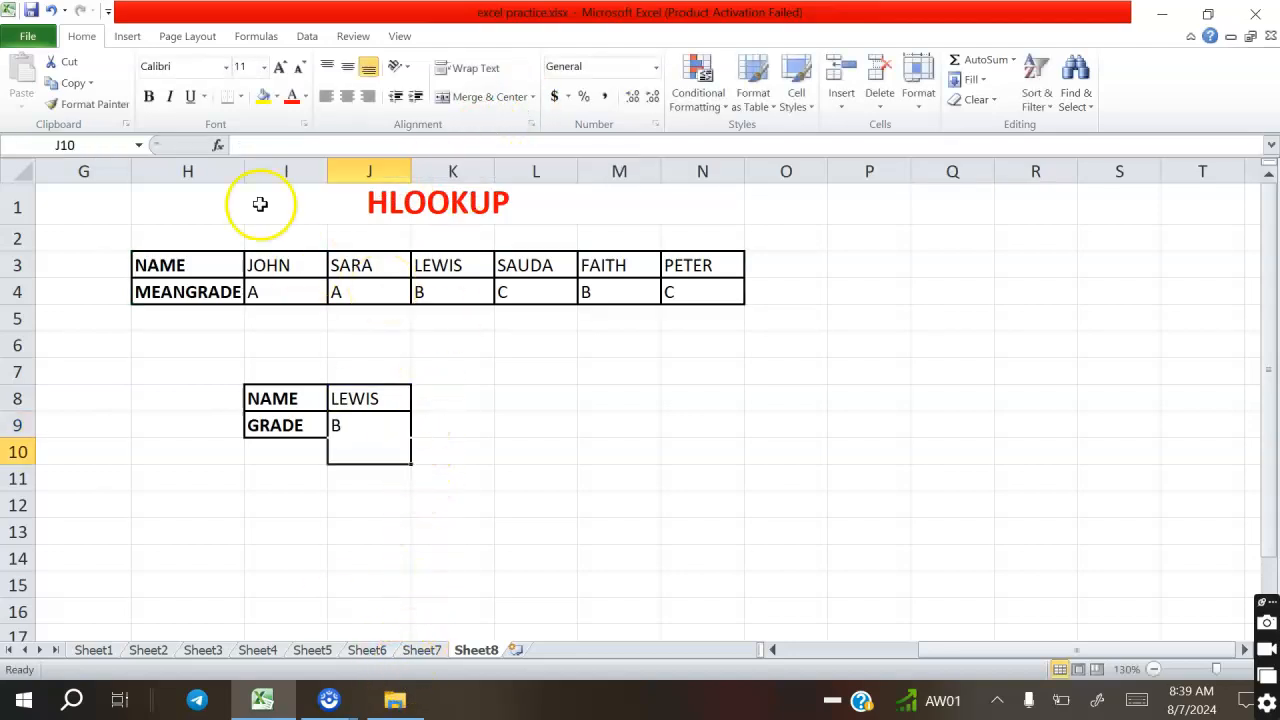
# Step: Replace the lookup name in J8 with the name listed in J3
pyautogui.click(350, 398)
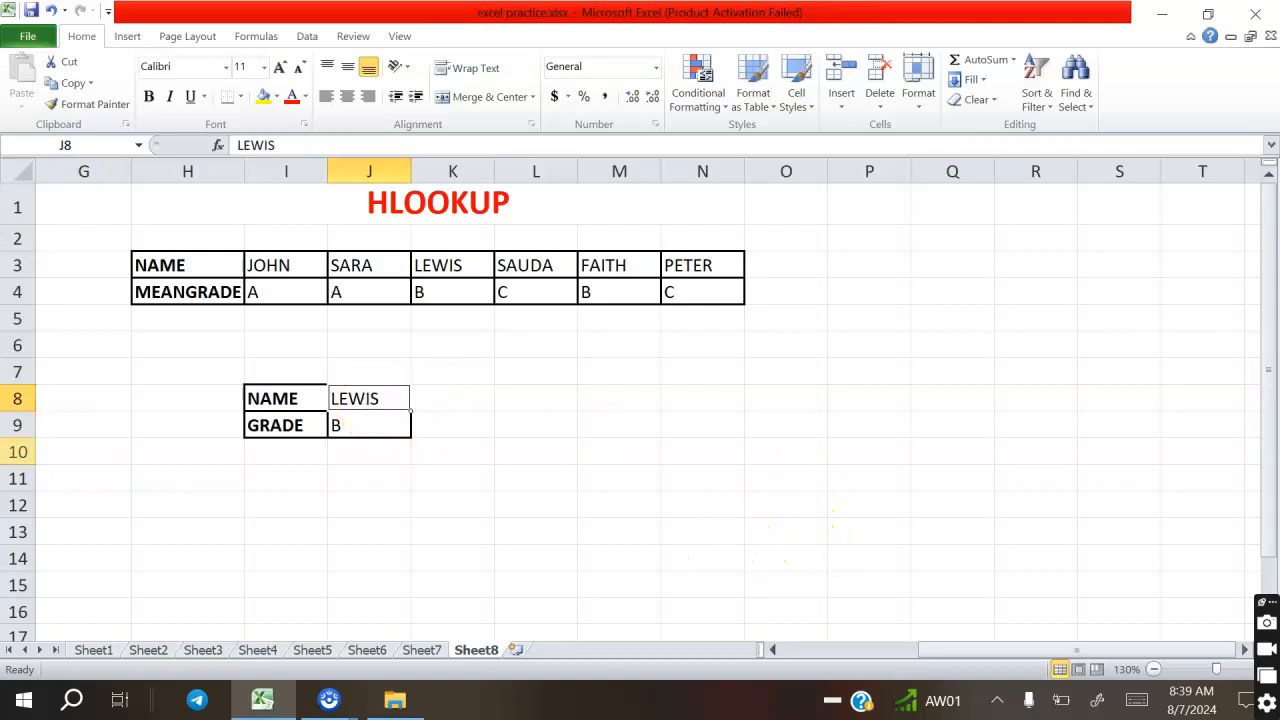
pyautogui.write('SARA')
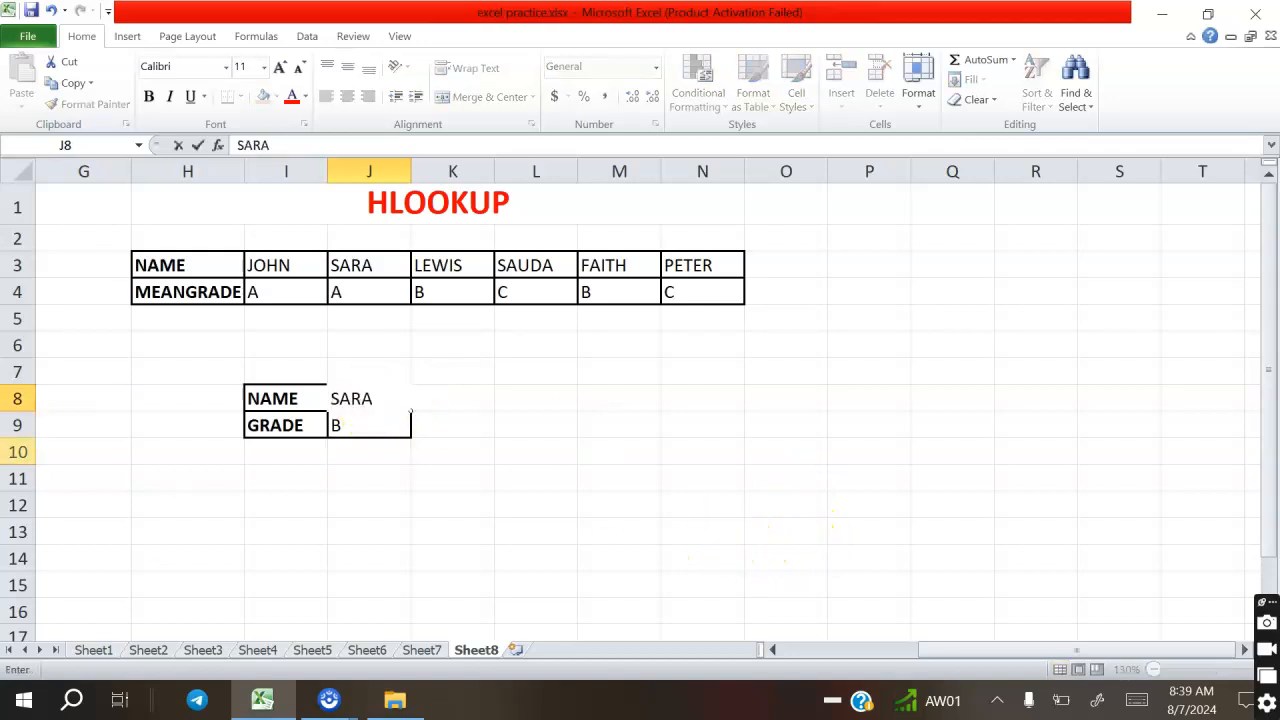
pyautogui.press('Return')
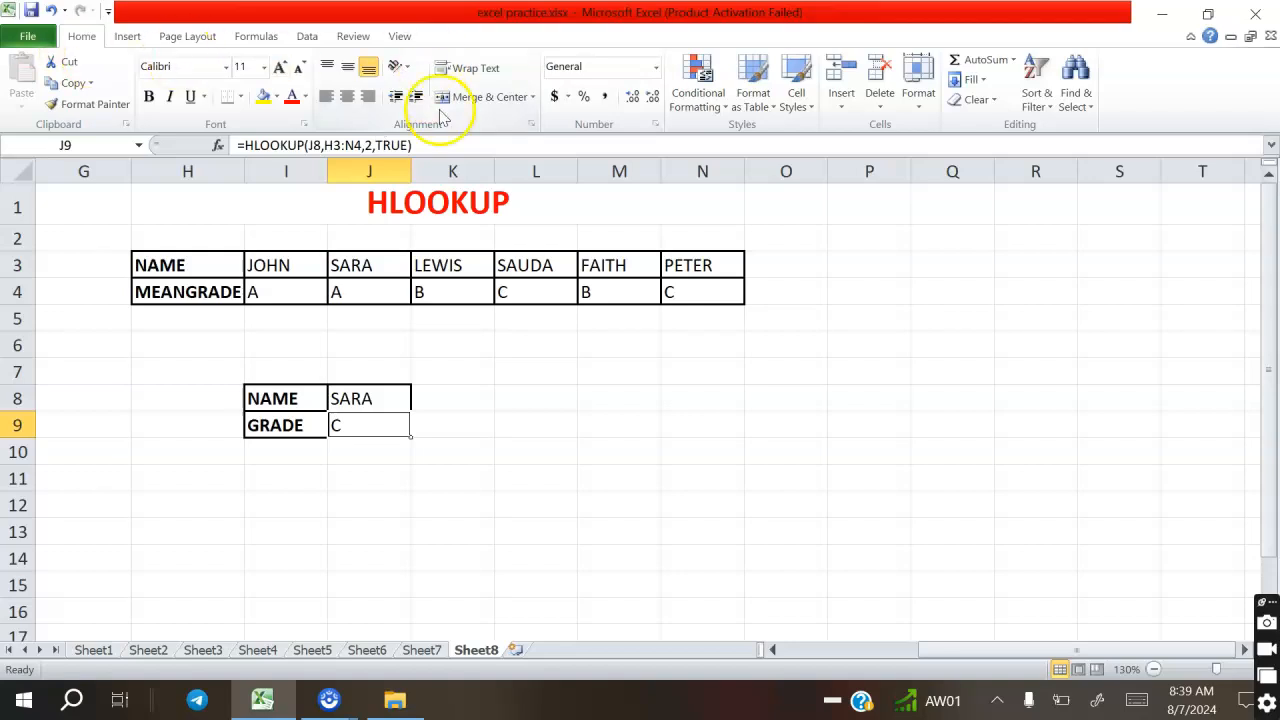
# Step: Set the range_lookup argument of the HLOOKUP formula in J9 to FALSE for an exact match
pyautogui.click(406, 147)
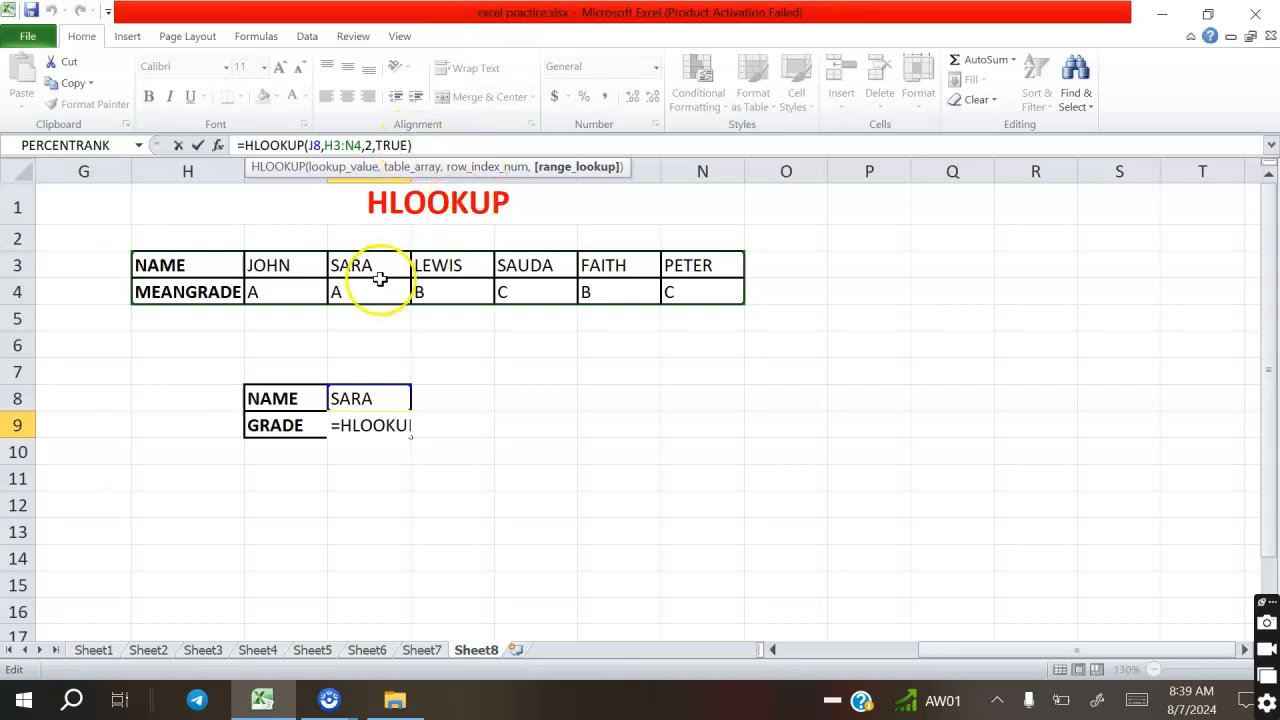
pyautogui.press('BackSpace')
pyautogui.press('BackSpace')
pyautogui.press('BackSpace')
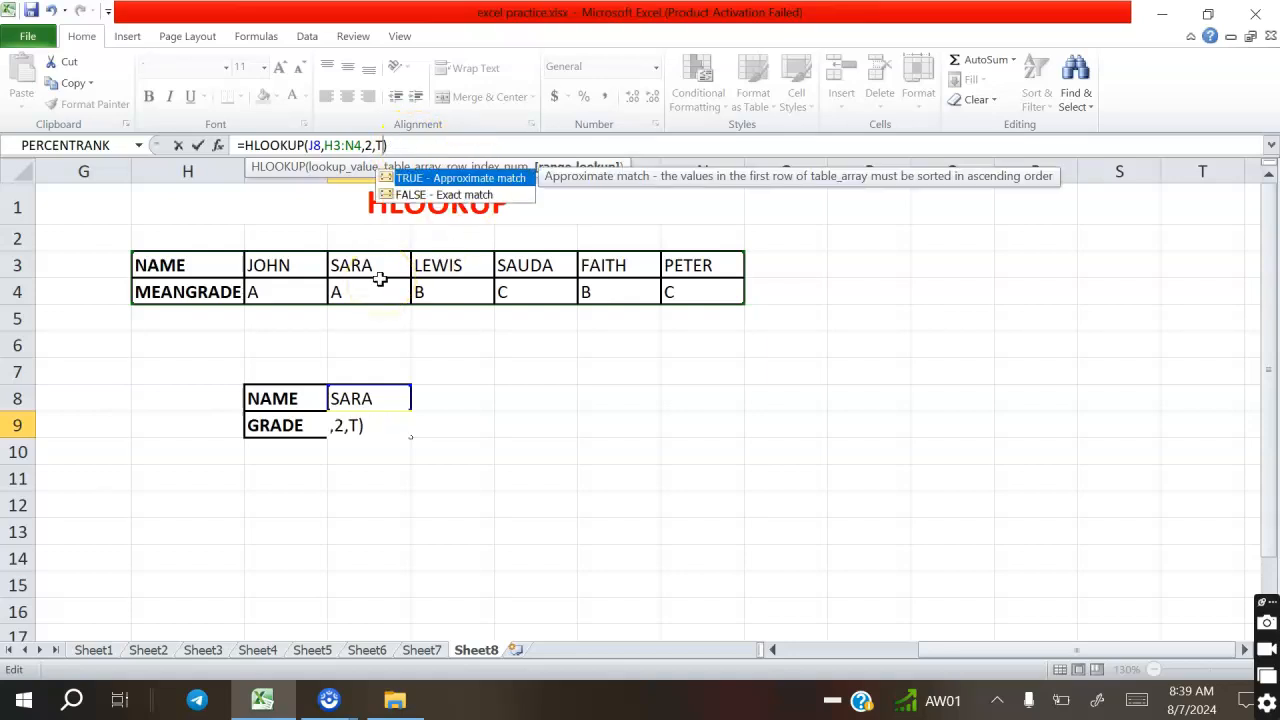
pyautogui.press('BackSpace')
pyautogui.click(490, 198)
pyautogui.doubleClick(490, 195)
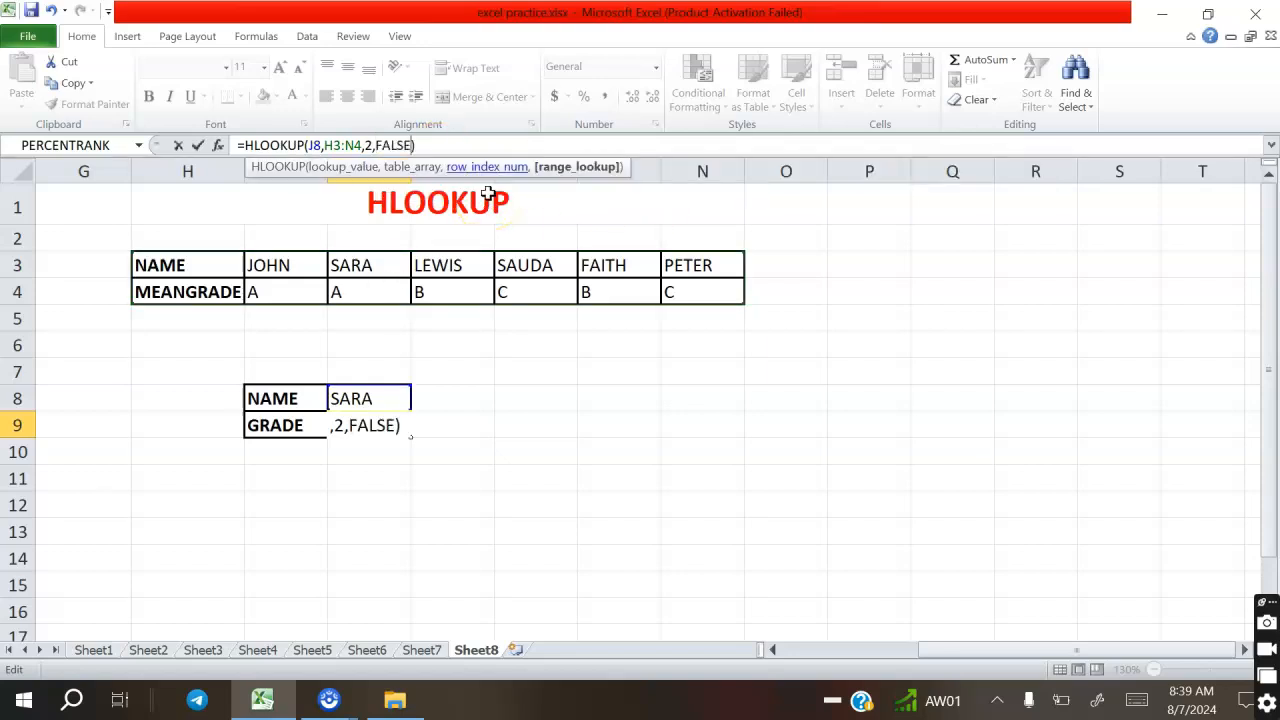
pyautogui.press('Return')
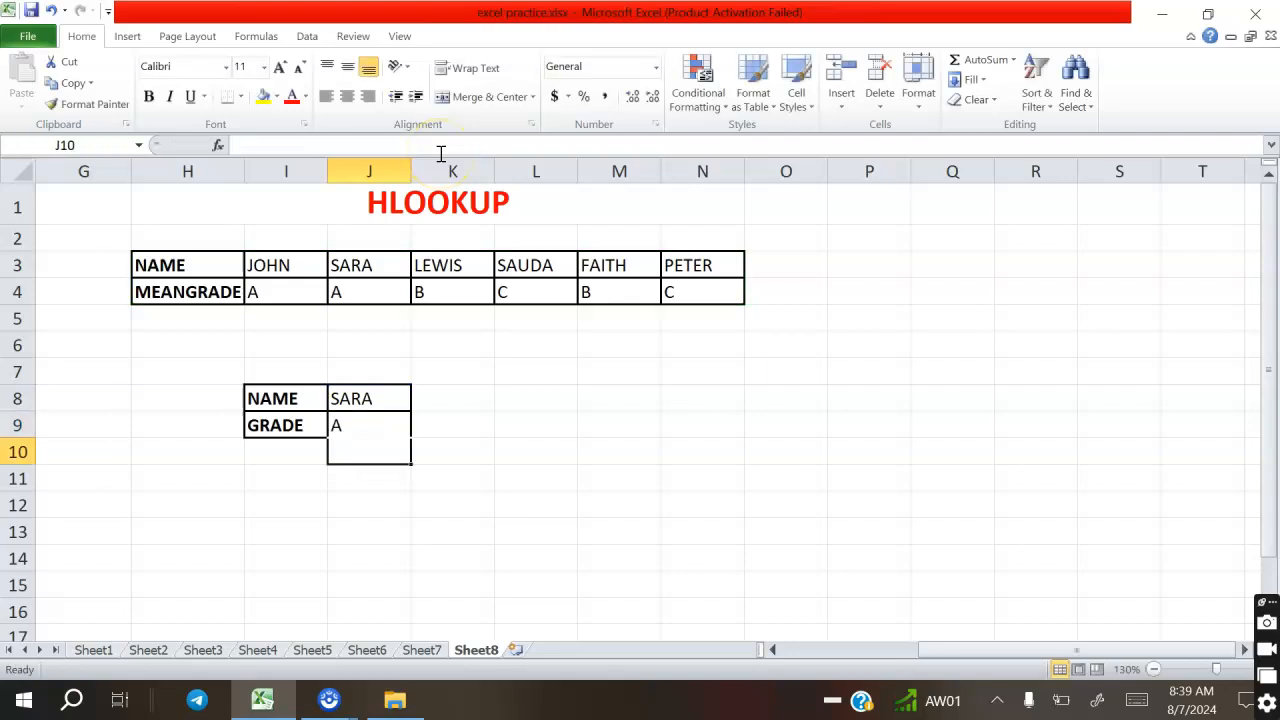
# Step: Replace the lookup name in J8 with the name listed in L3
pyautogui.click(418, 552)
pyautogui.click(383, 398)
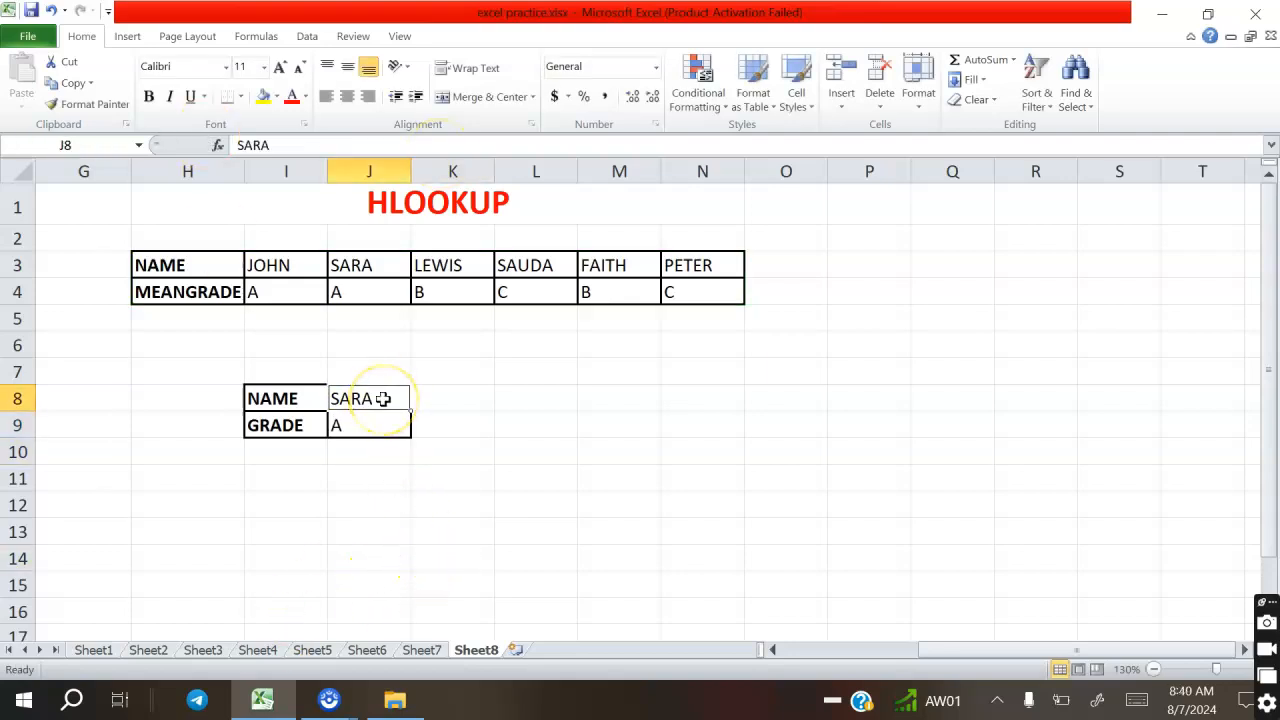
pyautogui.press('BackSpace')
pyautogui.write('SAUDA')
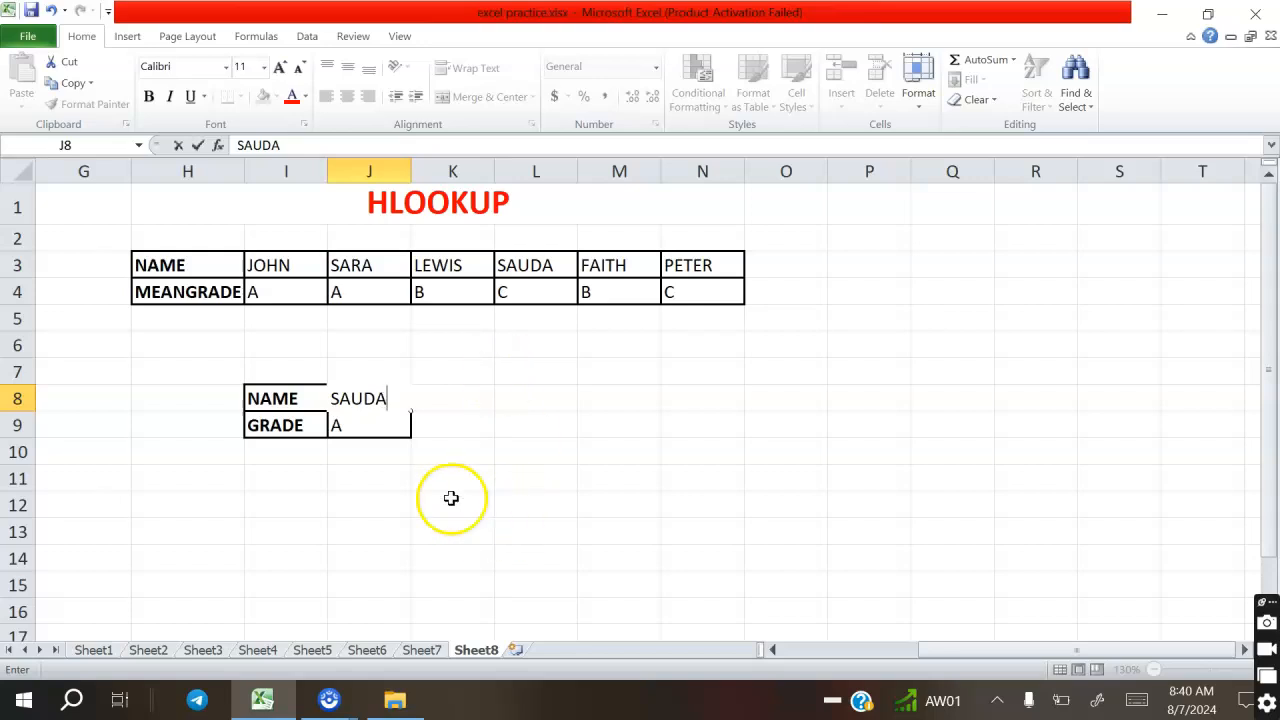
pyautogui.press('Return')
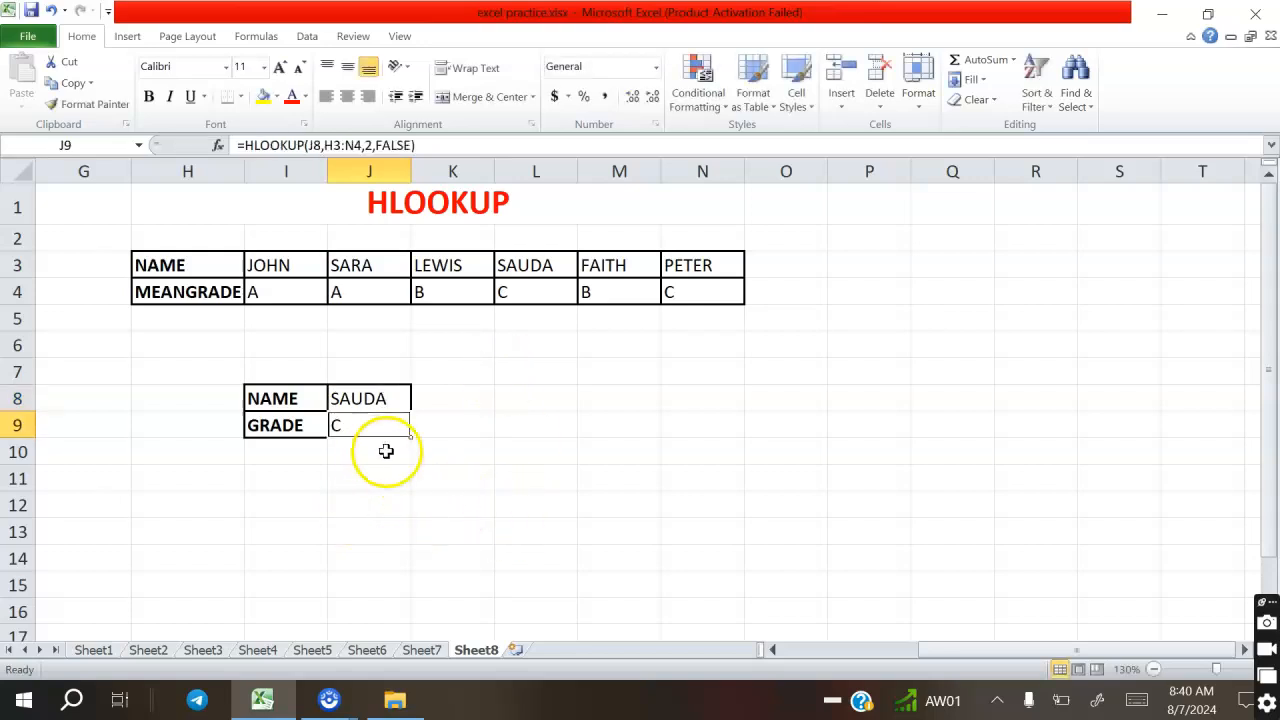